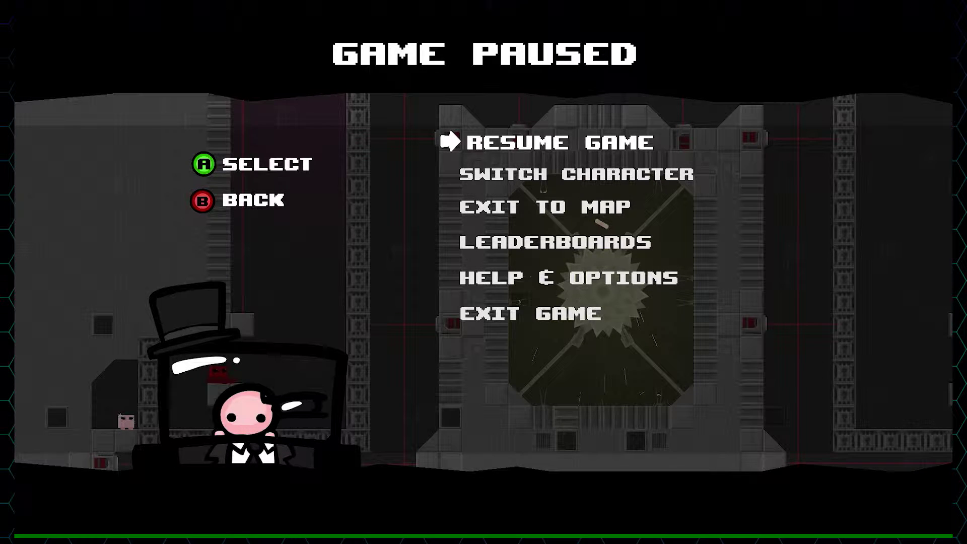
key("Down")
key("Up")
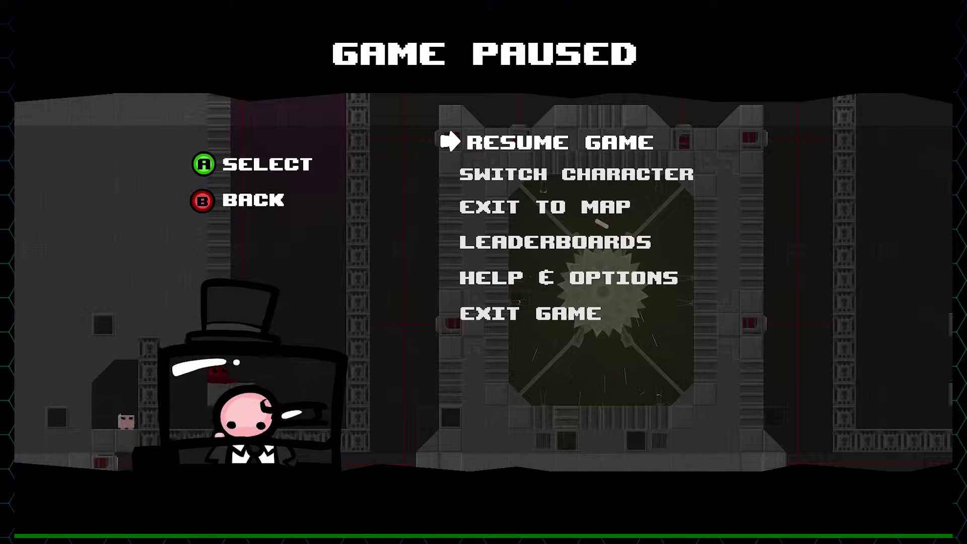
key("Down")
key("Up")
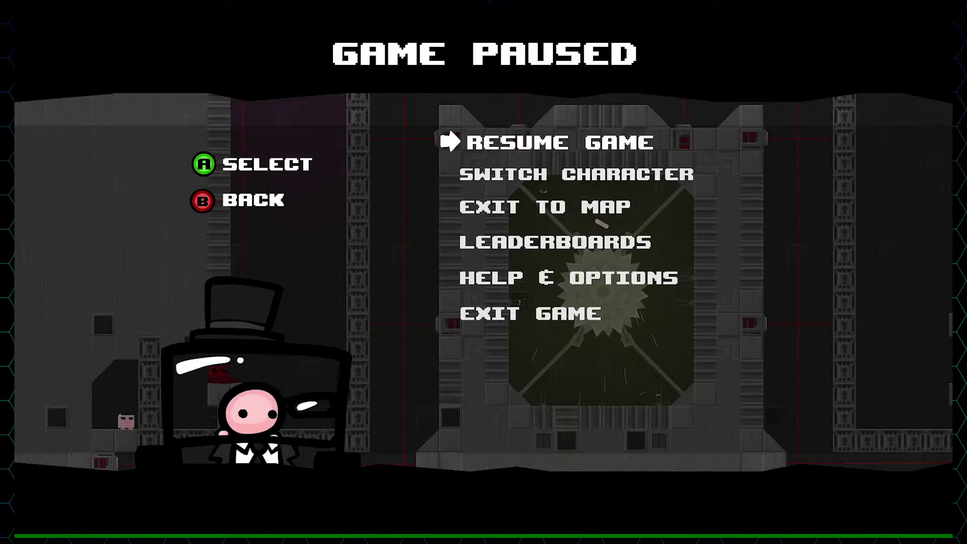
key("Return")
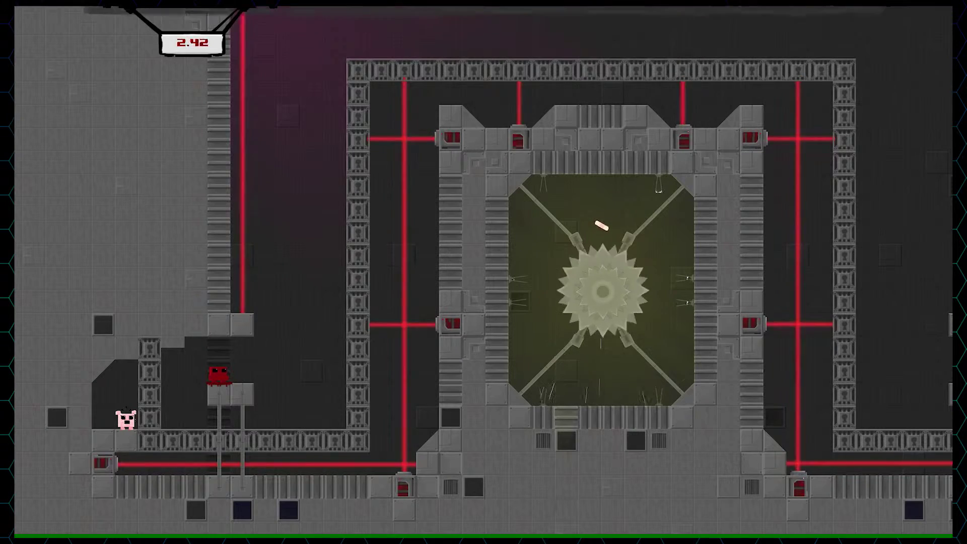